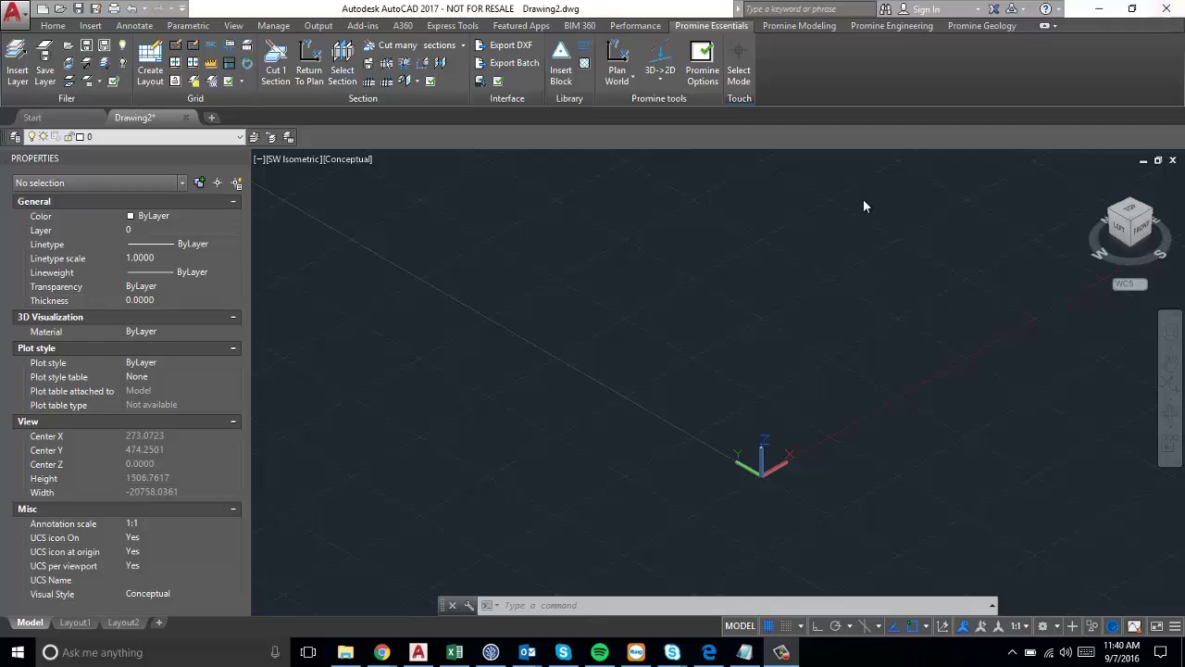
# - Turn on solid history recording with SOLIDHIST 1 and SHOWHIST 2
pyautogui.press('Return')
pyautogui.press('Return')
pyautogui.press('Return')
pyautogui.press('Return')
# - Set up a north-up Top view with the origin near the lower left
pyautogui.moveTo(1131, 222); pyautogui.dragTo(982, 255)
pyautogui.click(1163, 178)
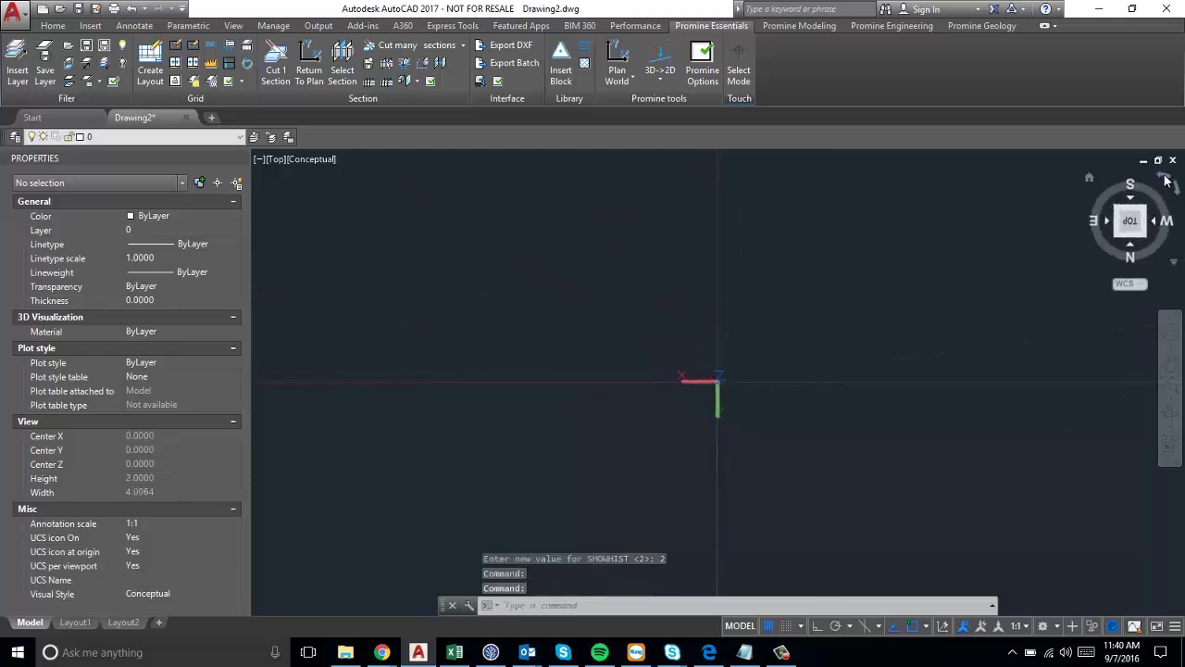
pyautogui.click(1162, 178)
pyautogui.click(1164, 178)
pyautogui.moveTo(775, 291); pyautogui.dragTo(718, 373, button='middle')
# - Draw a box from corner 0,0,0 to a picked opposite corner, 50 high
pyautogui.write('box')
pyautogui.press('Return')
pyautogui.write('0,0,0')
pyautogui.press('Return')
pyautogui.scroll(-6, 966, 212)
pyautogui.moveTo(966, 213); pyautogui.dragTo(784, 334, button='middle')
pyautogui.press('Escape')
pyautogui.click(900, 204)
pyautogui.write('50')
pyautogui.press('Return')
# - Return to the South-West Isometric view of the column
pyautogui.scroll(-3, 917, 236)
pyautogui.click(1119, 236)
pyautogui.moveTo(887, 322); pyautogui.dragTo(839, 315, button='middle')
# - Go back to a north-up Top view with the box centred
pyautogui.click(1134, 215)
pyautogui.click(1178, 190)
pyautogui.scroll(2, 796, 328)
pyautogui.moveTo(797, 328); pyautogui.dragTo(829, 235, button='middle')
pyautogui.write('cylinder')
pyautogui.press('Return')
pyautogui.press('Escape')
pyautogui.press('Escape')
pyautogui.press('Escape')
# - Select the box and set its colour to Red in Properties
pyautogui.click(795, 246)
pyautogui.click(738, 295)
pyautogui.click(166, 216)
pyautogui.click(165, 251)
pyautogui.press('Escape')
# - Draw a cylinder centred on the box with a picked radius and height 200
pyautogui.write('cyliun')
pyautogui.press('Return')
pyautogui.write('n')
pyautogui.press('Escape')
pyautogui.write('cyl')
pyautogui.press('Return')
pyautogui.click(705, 292)
pyautogui.click(749, 292)
pyautogui.write('200')
pyautogui.press('Return')
# - In SW Isometric, drag the cylinder's top grip down so it pokes just above the box
pyautogui.click(1121, 241)
pyautogui.click(764, 185)
pyautogui.click(737, 206)
pyautogui.click(718, 192)
pyautogui.click(717, 458)
pyautogui.moveTo(828, 432); pyautogui.dragTo(675, 230, button='middle')
pyautogui.scroll(2, 649, 260)
pyautogui.moveTo(700, 363); pyautogui.dragTo(915, 437, button='middle')
# - Subtract the blue cylinder from the red box with SUBTRACT
pyautogui.press('Escape')
pyautogui.press('Escape')
pyautogui.click(1135, 226)
pyautogui.write('ract')
pyautogui.press('Return')
pyautogui.click(711, 364)
pyautogui.click(730, 218)
pyautogui.press('Return')
# - Select the cylinder's history, orbit to the underside, and grab its base grip to stretch
pyautogui.click(722, 212)
pyautogui.press('Escape')
pyautogui.press('Escape')
pyautogui.click(742, 199)
pyautogui.moveTo(958, 413); pyautogui.dragTo(827, 312, button='middle')
pyautogui.moveTo(755, 315); pyautogui.dragTo(864, 403, button='middle')
pyautogui.moveTo(1139, 252)
pyautogui.mouseDown()
pyautogui.moveTo(964, 375)
pyautogui.moveTo(869, 422)
pyautogui.mouseUp()
pyautogui.click(681, 441)
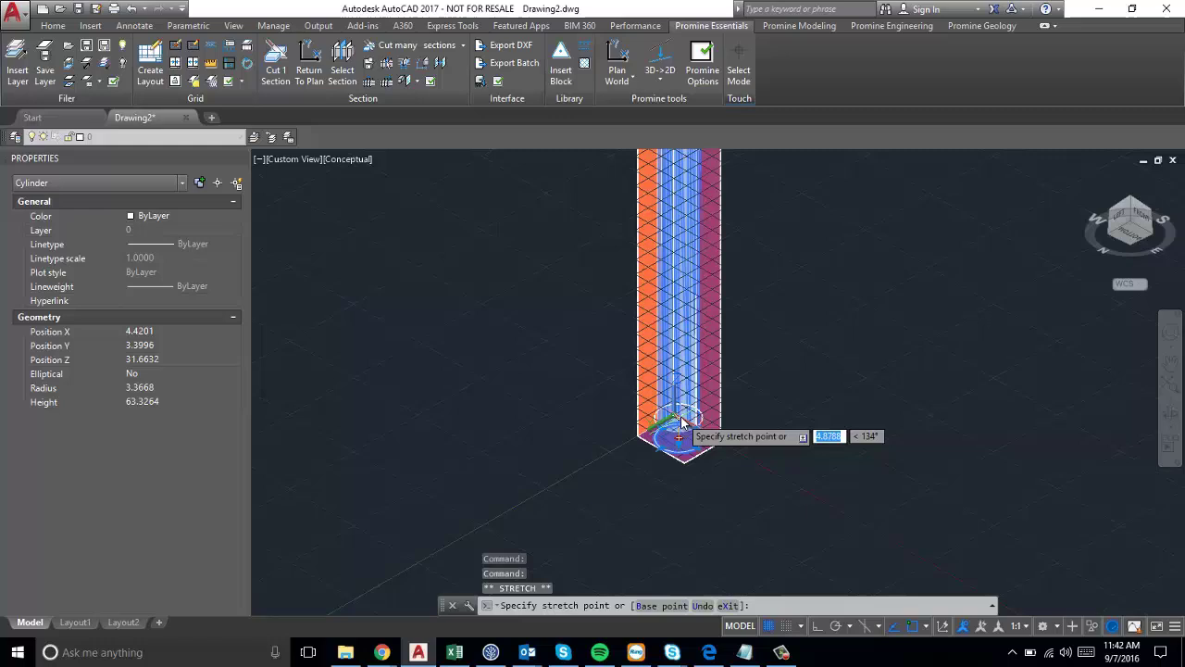